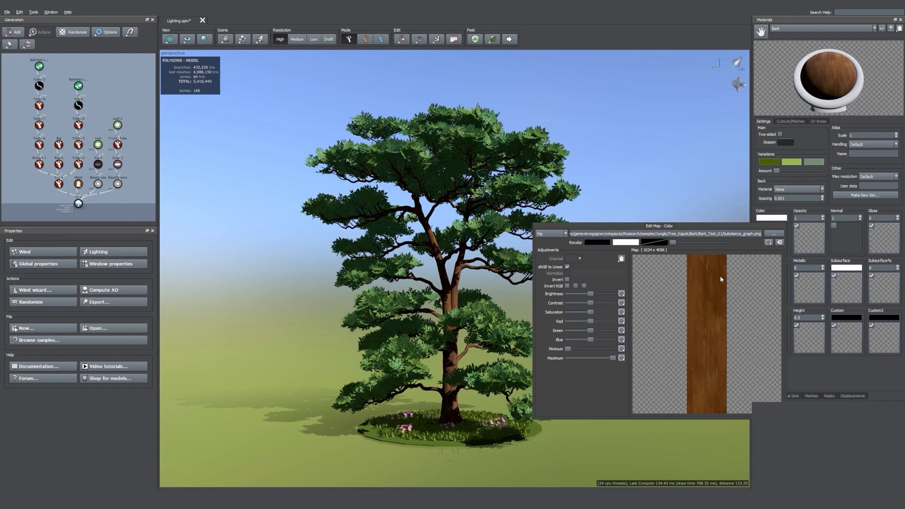
Close the map editor, select the lower leaves and set parent puffiness to 0.812 with anchor shift position 0.38 and amount 0.871
click(809, 143)
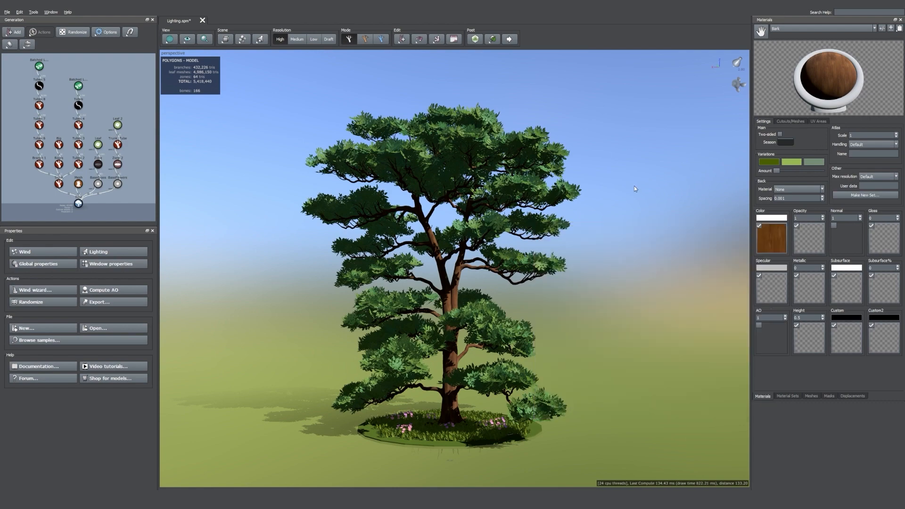
scroll(600, 297, up, 1)
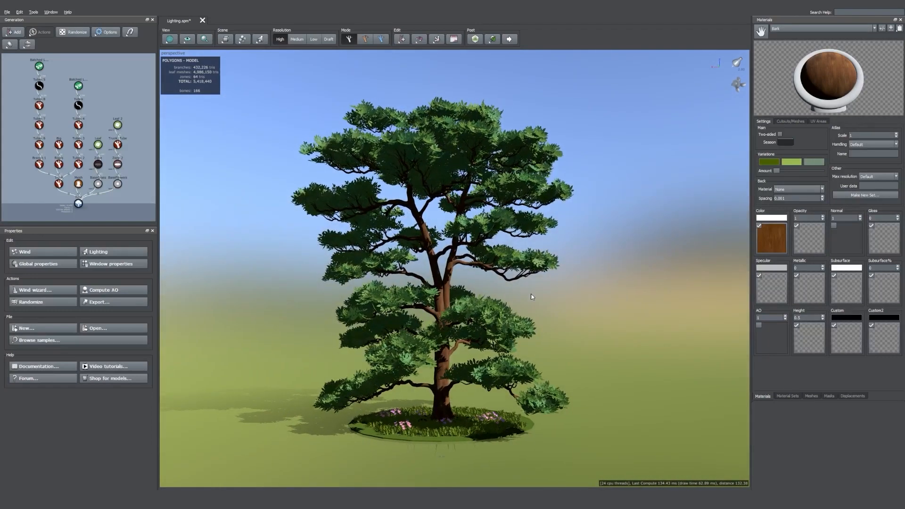
click(480, 313)
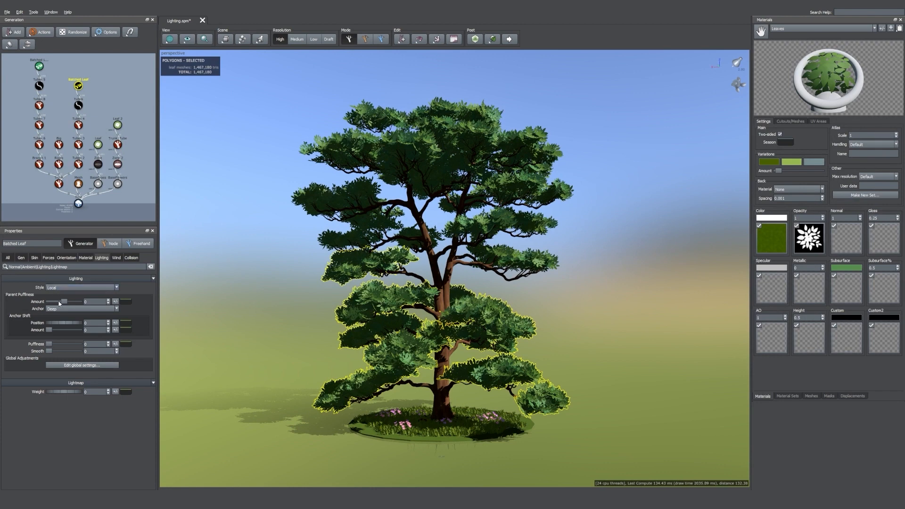
drag(64, 301, 83, 332)
Switch the lower leaves' lighting style to Global and open the global lighting settings
click(69, 287)
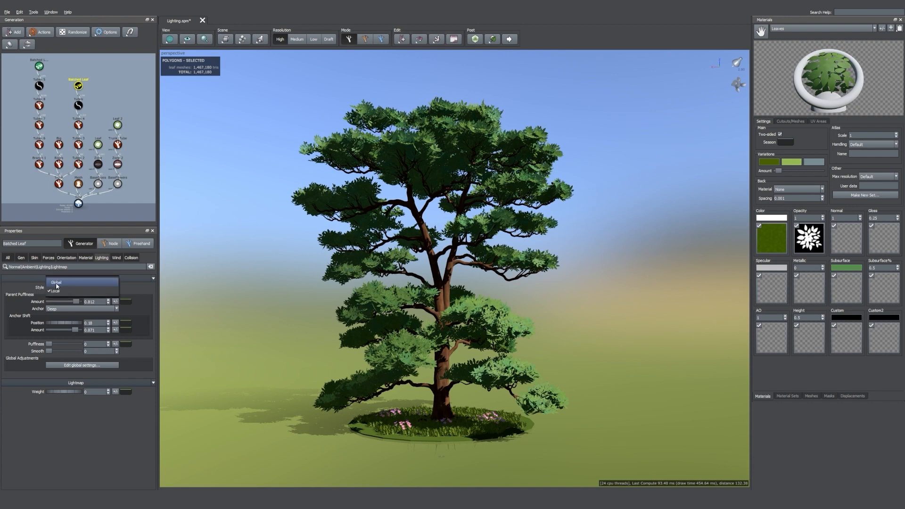
click(56, 285)
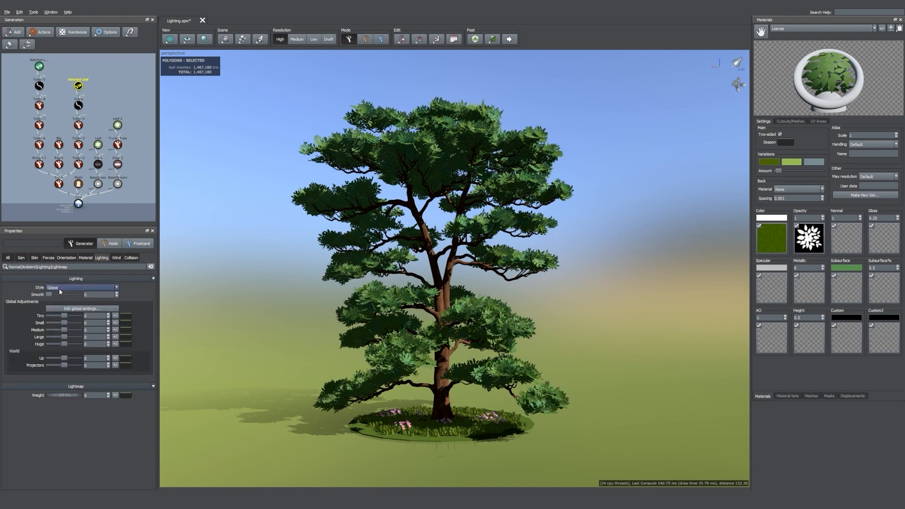
click(74, 309)
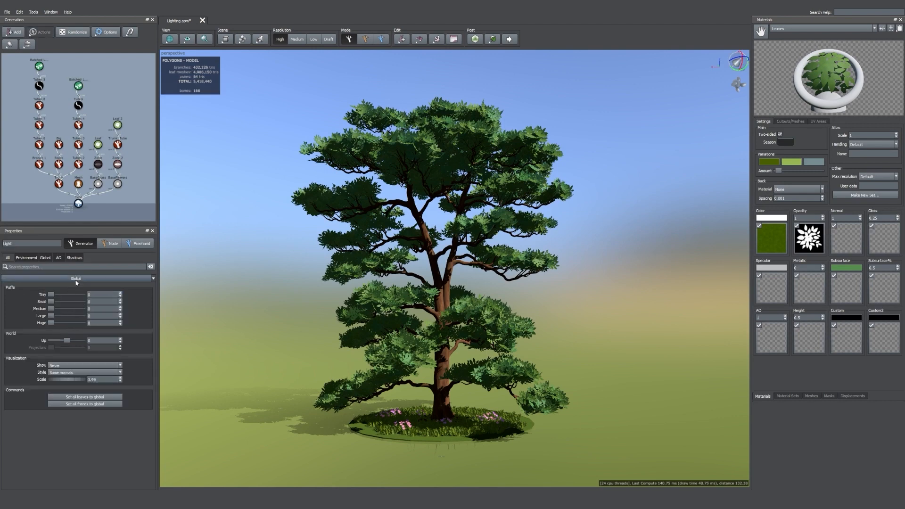
Show the normals visualization on the leaves when the light is selected
click(69, 366)
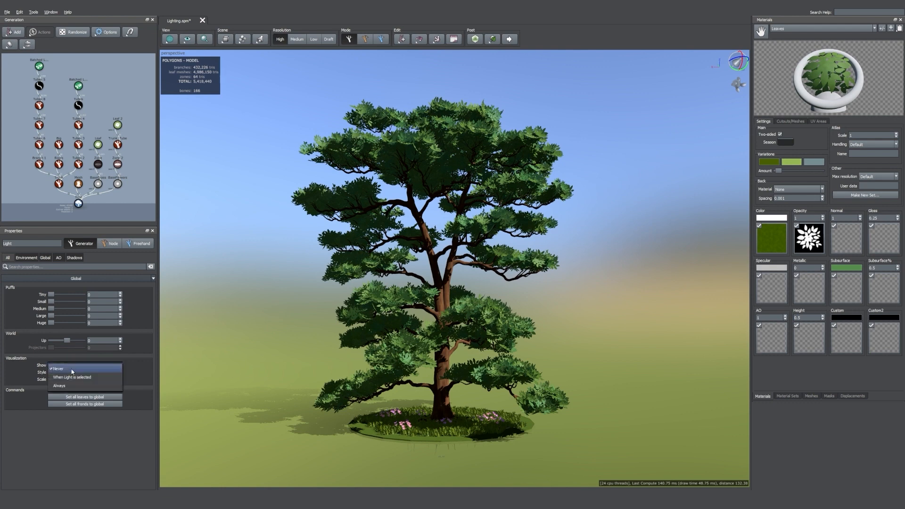
click(77, 377)
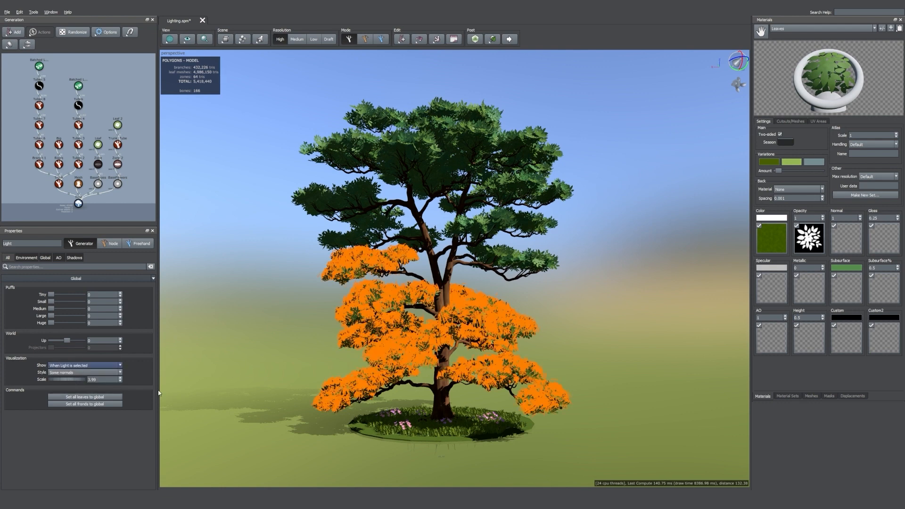
scroll(411, 333, up, 3)
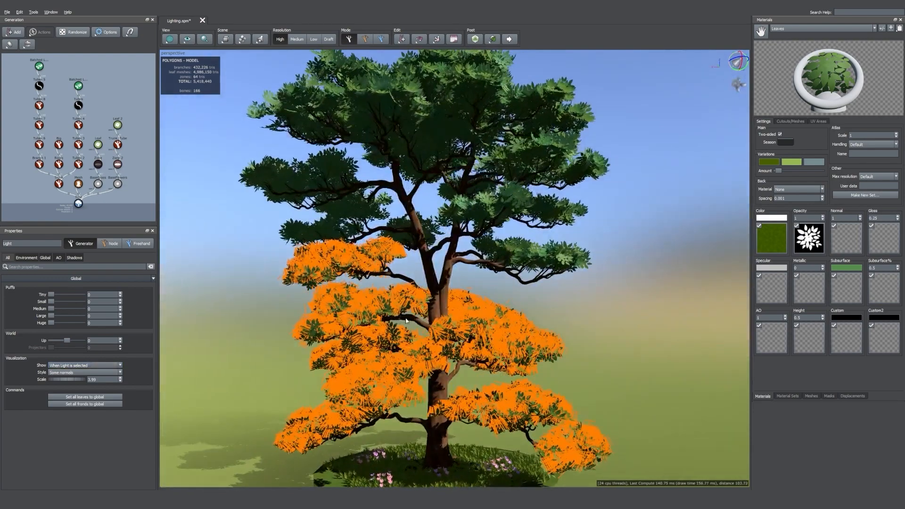
scroll(410, 333, down, 3)
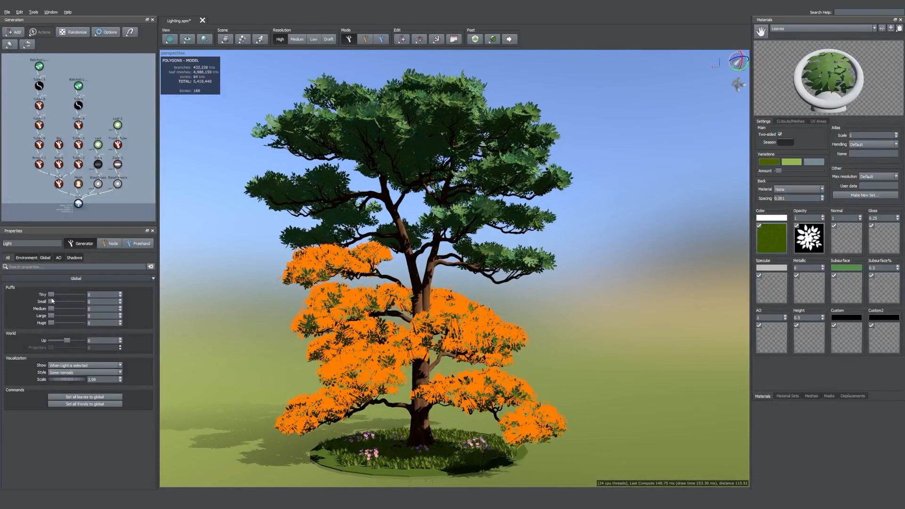
Try tiny puffs at 0.82, reset them to 0 and raise the huge puffs to 1
drag(53, 296, 78, 294)
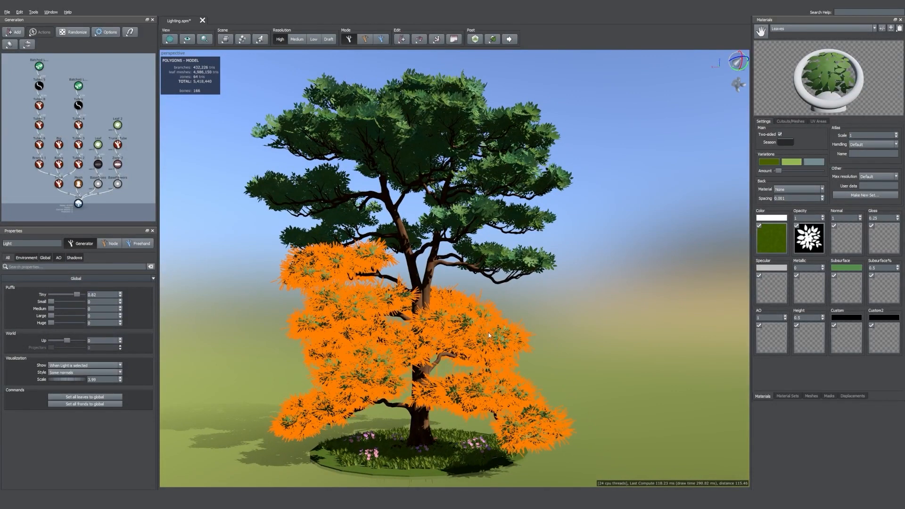
drag(77, 294, 24, 293)
drag(61, 324, 81, 324)
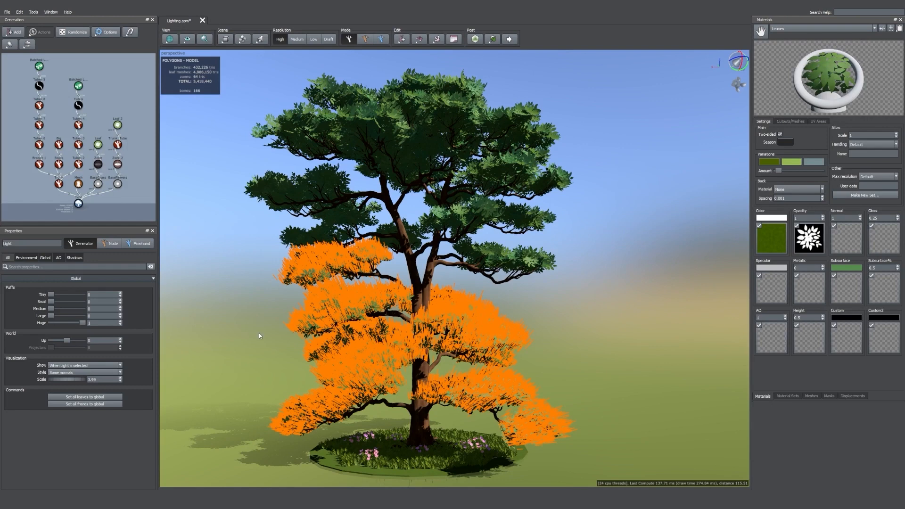
Turn the normals visualization off and set the puffs to huge 0, medium 0.82 and large 0.326
click(72, 365)
click(72, 361)
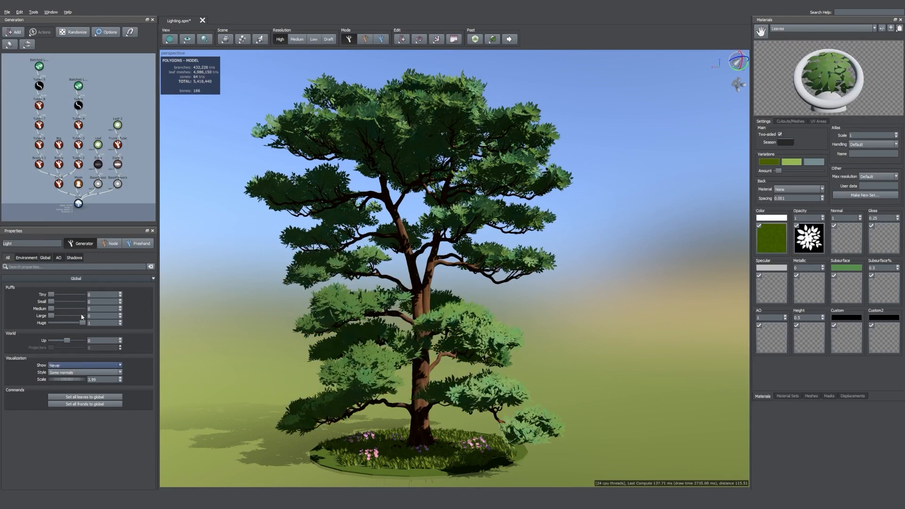
drag(81, 323, 8, 329)
mouse_move(51, 308)
mouse_down()
mouse_move(90, 312)
mouse_move(55, 316)
mouse_move(62, 318)
mouse_up()
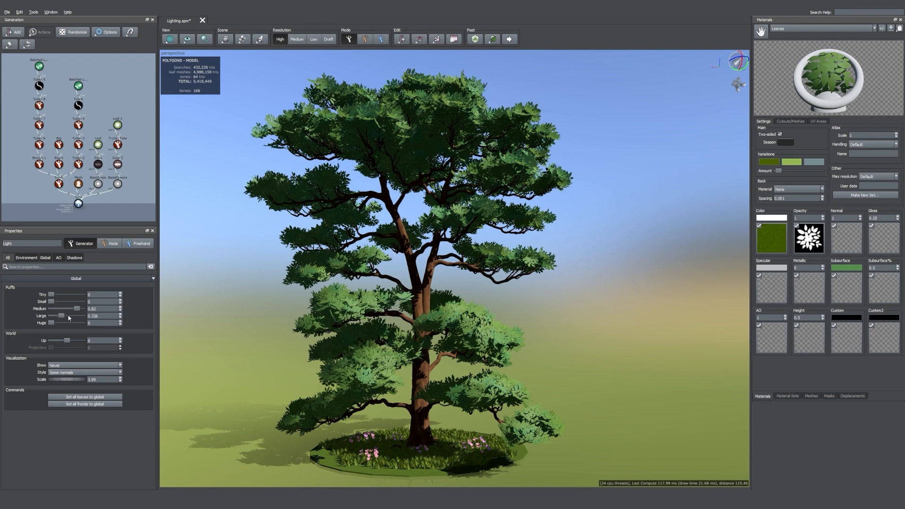
Apply the global lighting style to all leaves and view the whole tree from another angle
click(95, 396)
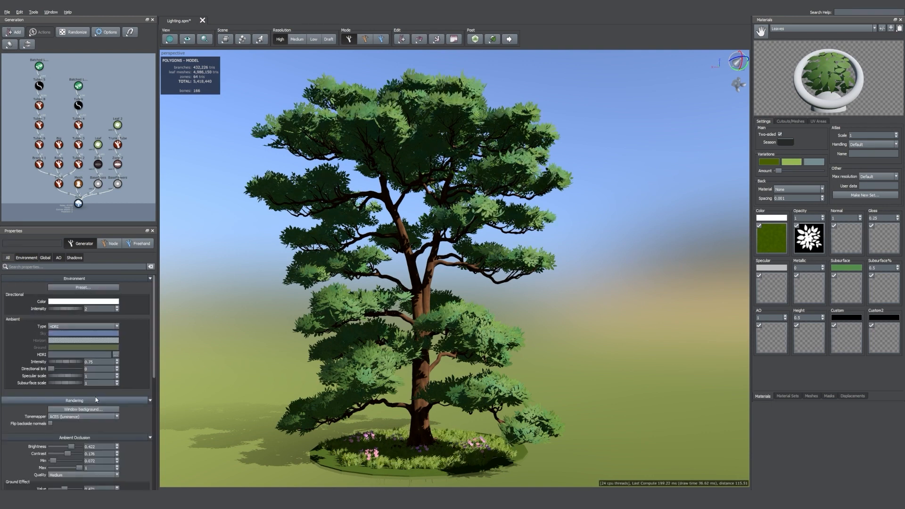
scroll(447, 292, down, 2)
drag(447, 292, 405, 109)
scroll(396, 225, up, 1)
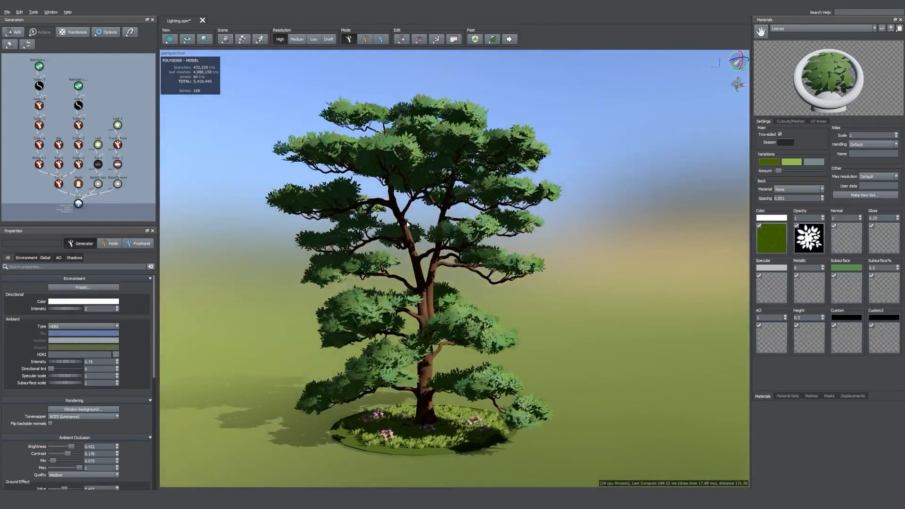
drag(456, 215, 460, 218)
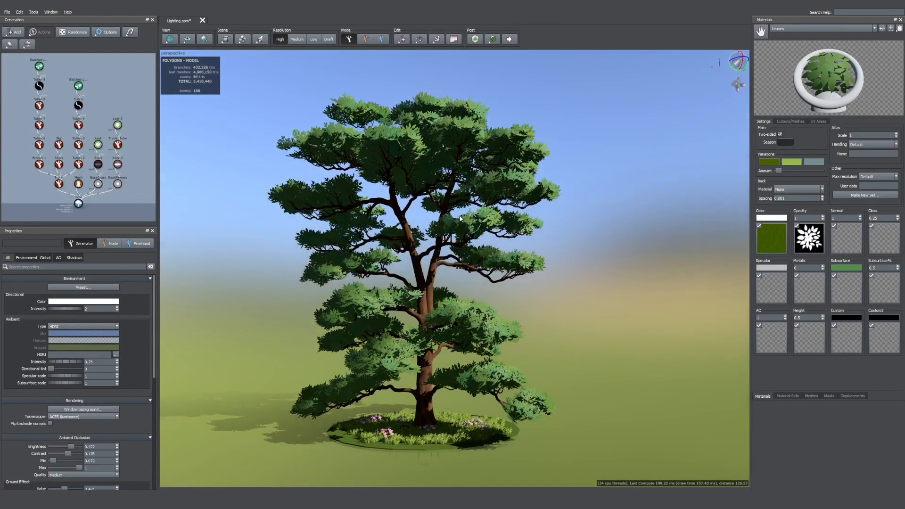
Select the grass at the tree's base and set its world Up lighting adjustment to 1
scroll(469, 386, up, 3)
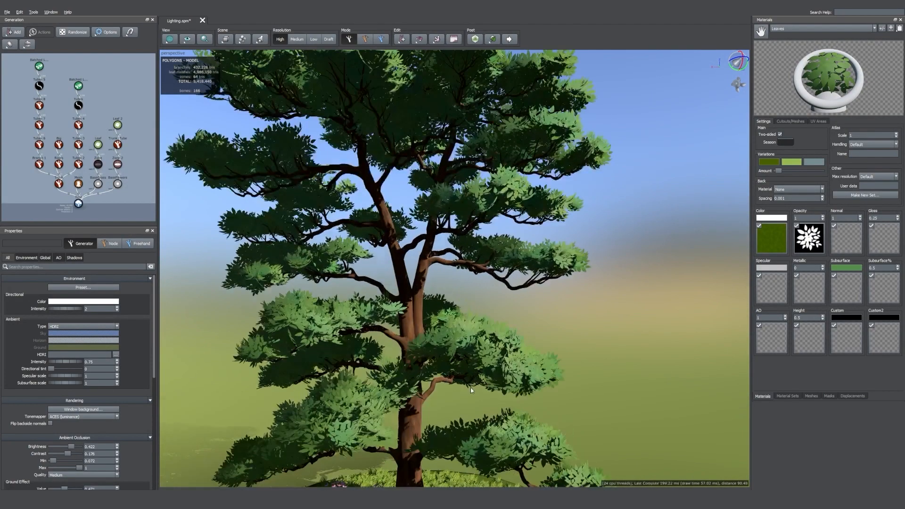
drag(470, 388, 470, 359)
scroll(474, 377, up, 4)
middle_drag(471, 398, 471, 380)
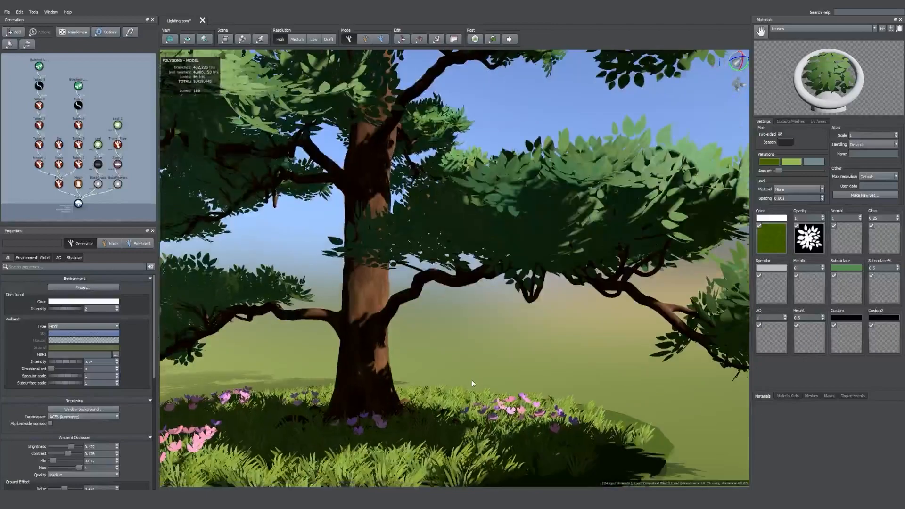
drag(471, 380, 459, 415)
middle_drag(459, 414, 457, 389)
drag(457, 389, 486, 378)
click(471, 379)
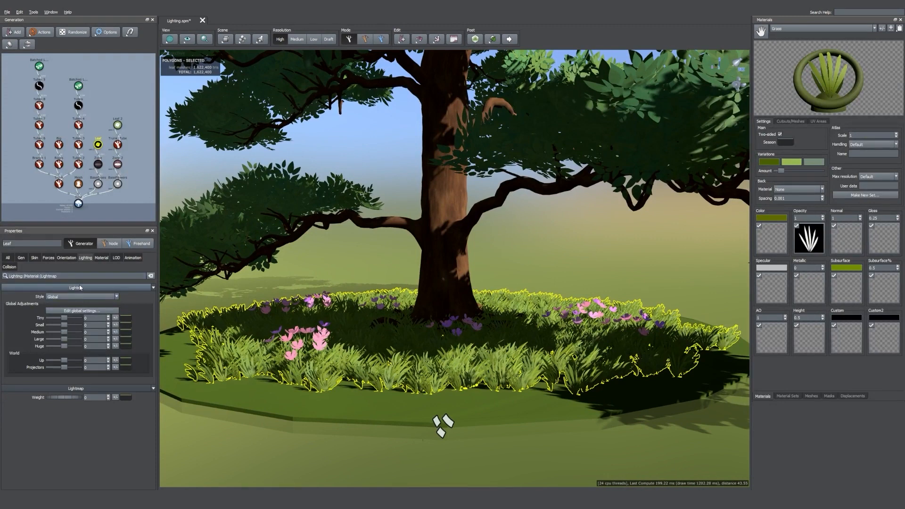
drag(64, 361, 82, 360)
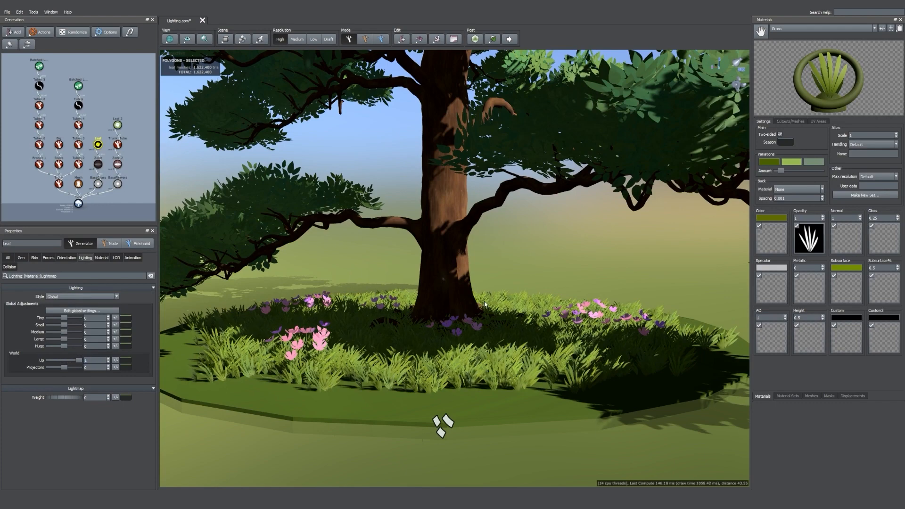
Select the flowers around the trunk and set their world Up lighting adjustment to 0.648
drag(561, 316, 556, 365)
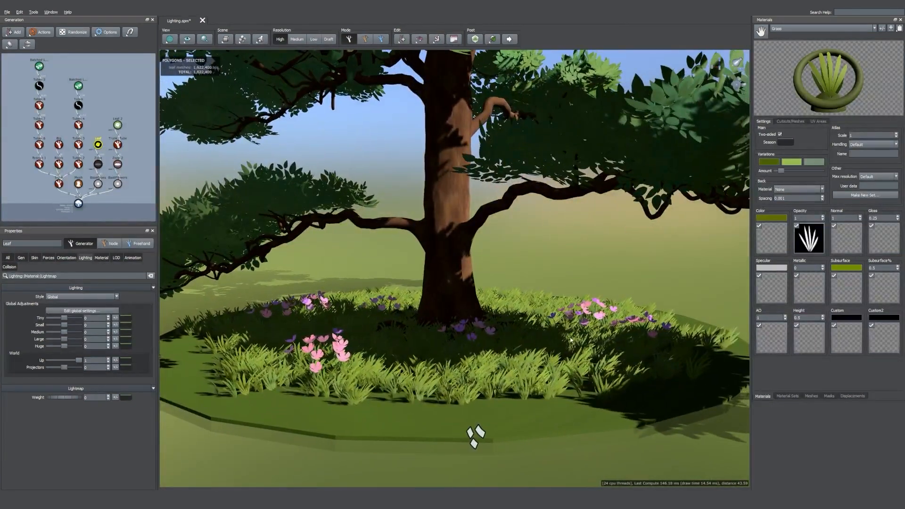
click(601, 318)
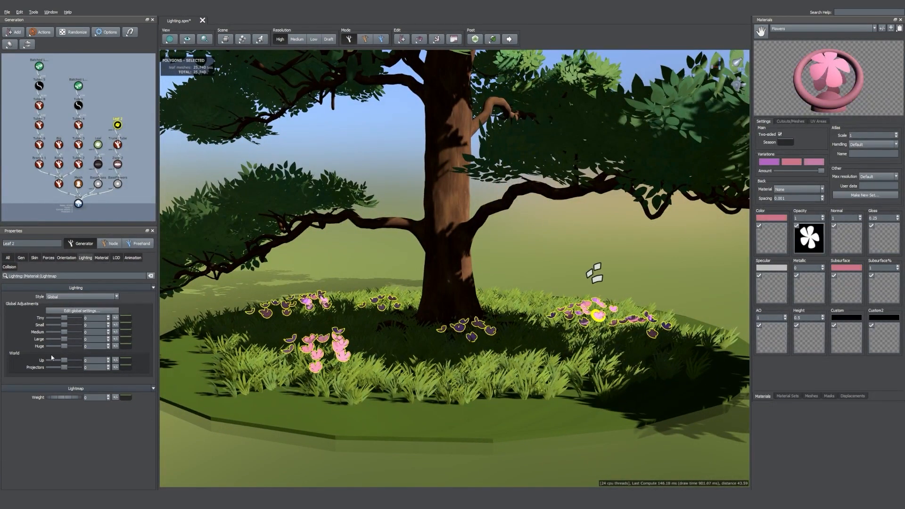
drag(67, 362, 74, 361)
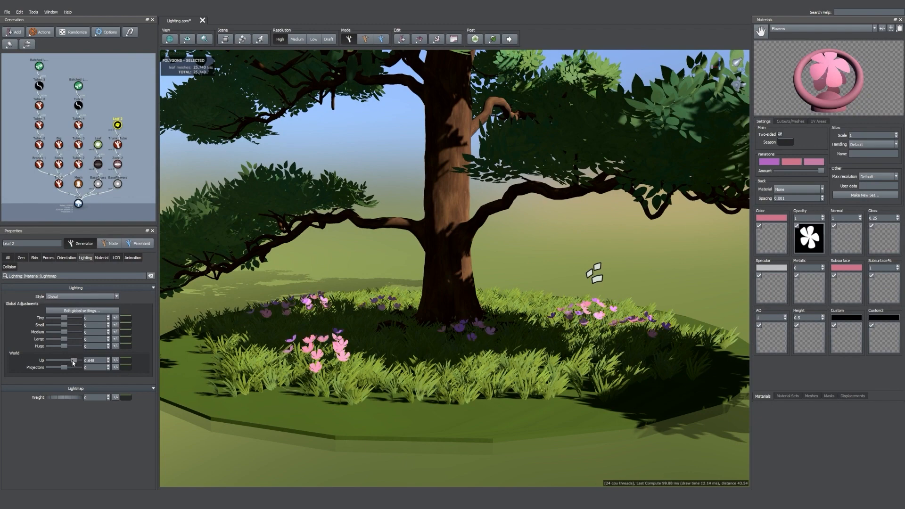
click(526, 250)
Bring the Tree_Normals geometry force into the scene around the tree and display its mesh asset
key(f)
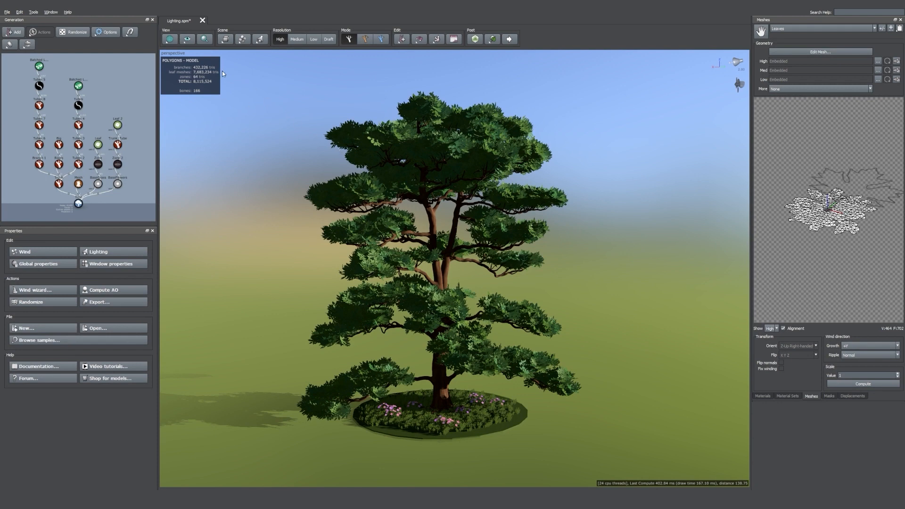
click(225, 38)
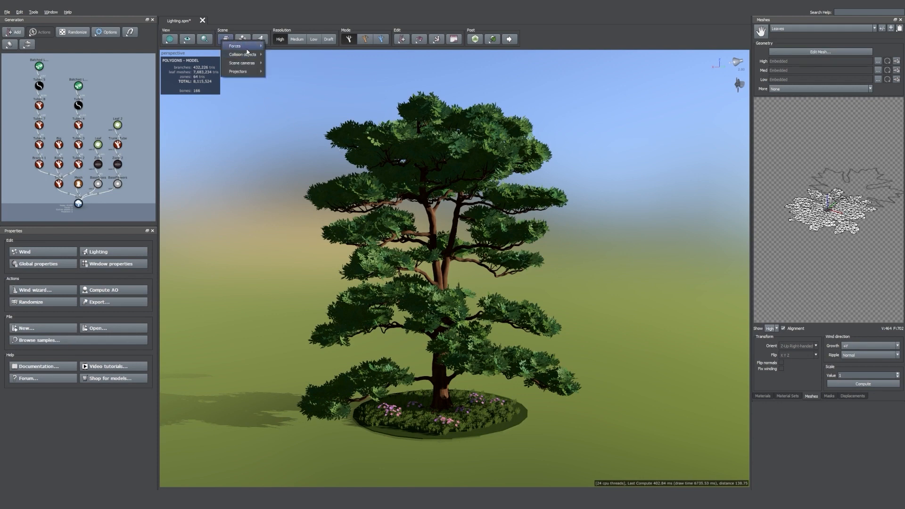
mouse_move(240, 46)
click(289, 95)
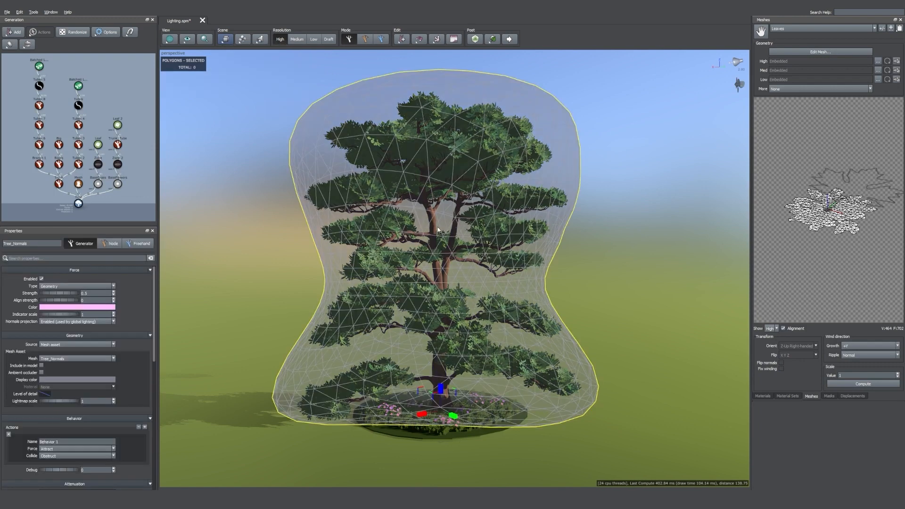
click(828, 51)
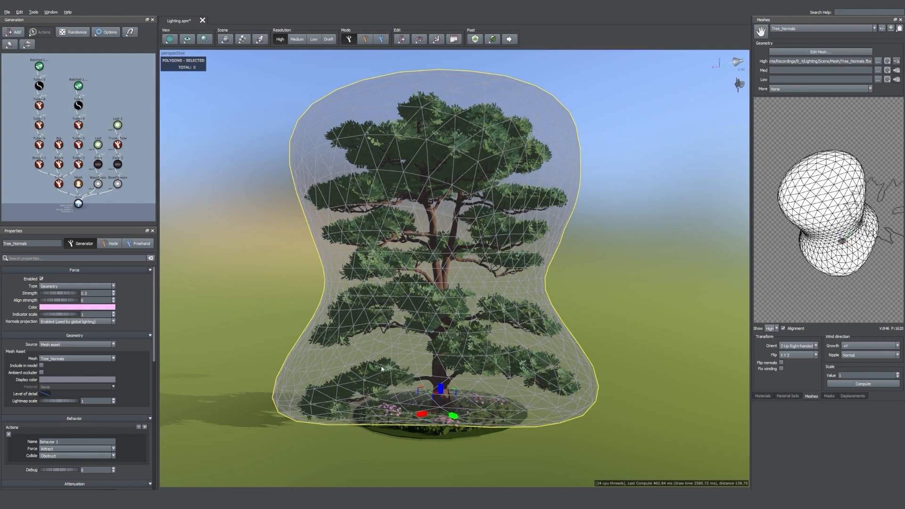
Set the Tree_Normals force's normals projection to Enabled (used by global lighting) and deselect the force
click(238, 266)
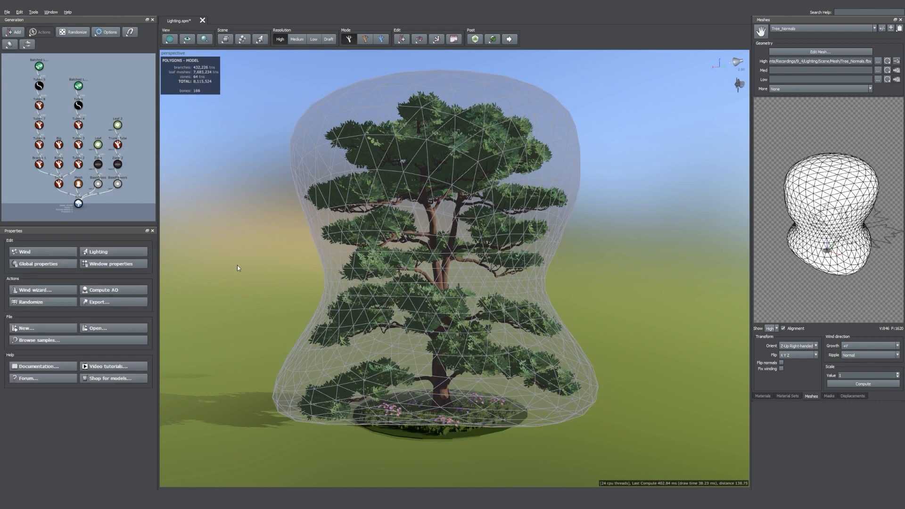
click(335, 265)
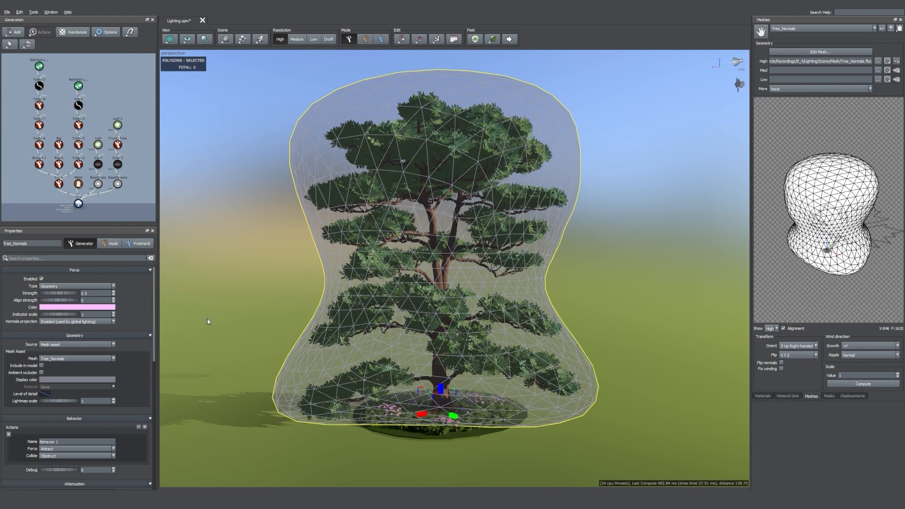
click(59, 321)
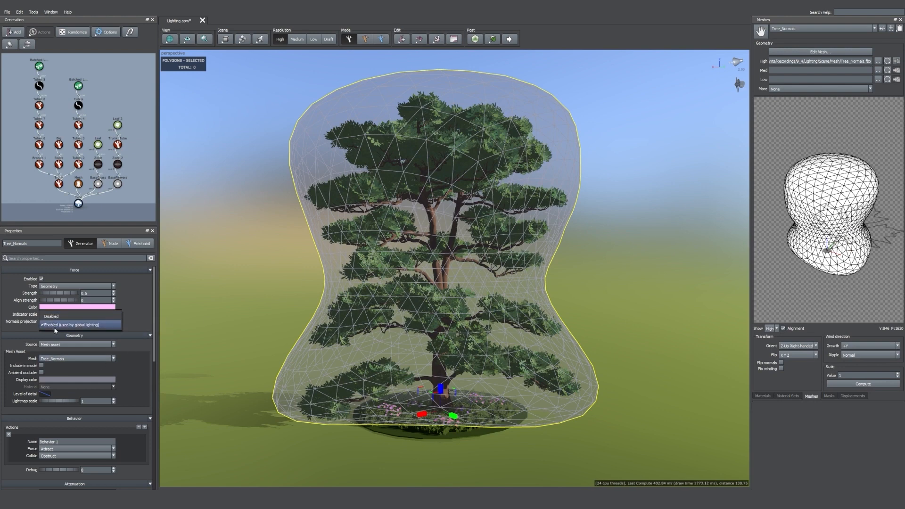
click(100, 326)
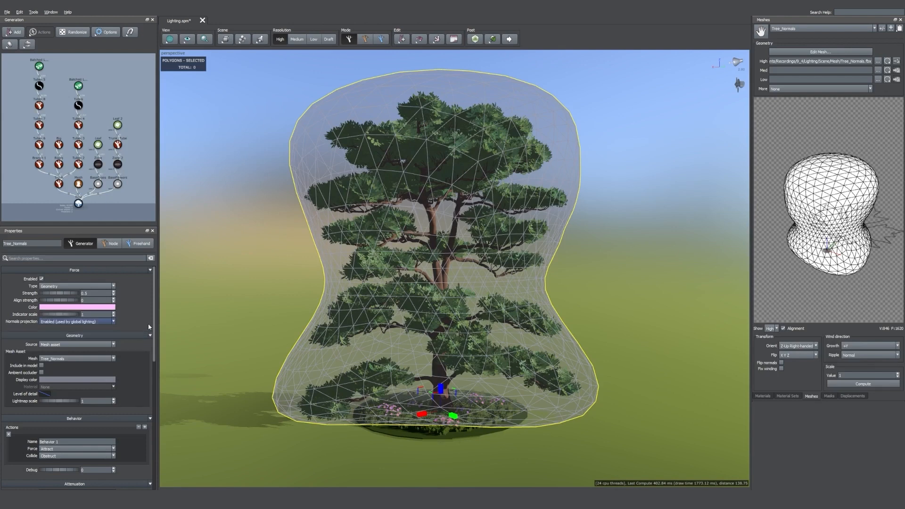
click(200, 246)
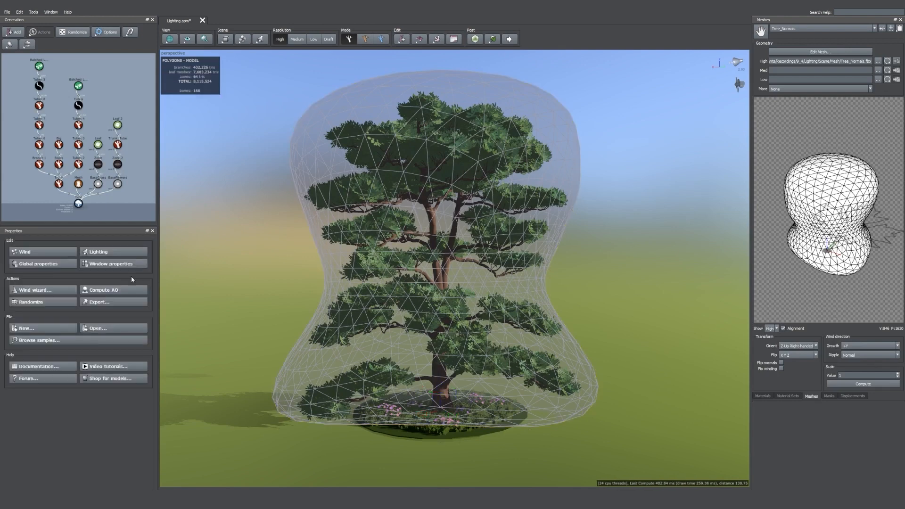
Open the lighting properties and set the global world Projectors value to 1
click(116, 255)
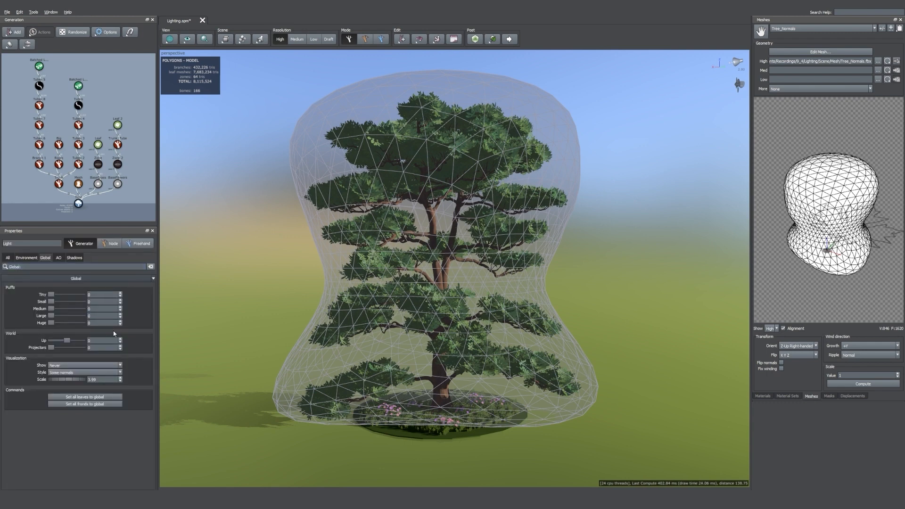
click(93, 347)
text(1)
key(Return)
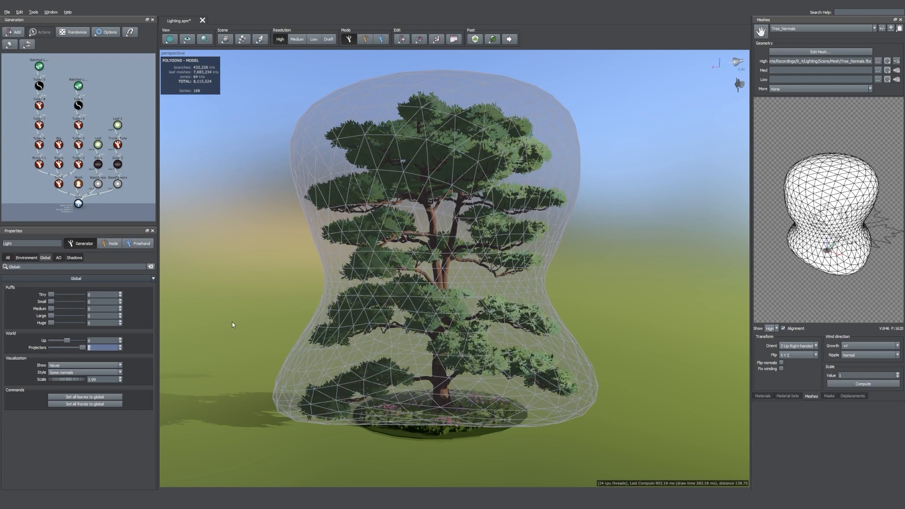
Set the global lighting normals to show when Light is selected, examine them across the tree, and hide them again
drag(269, 309, 398, 240)
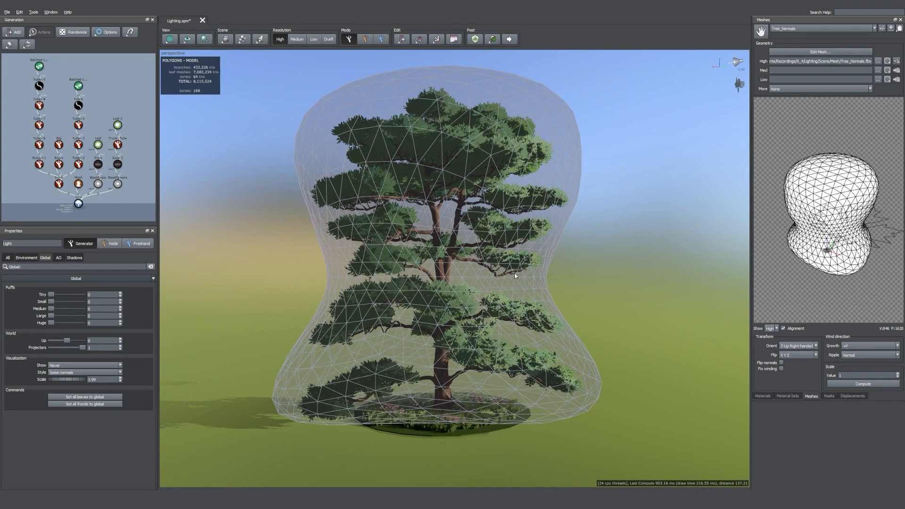
click(85, 365)
click(64, 378)
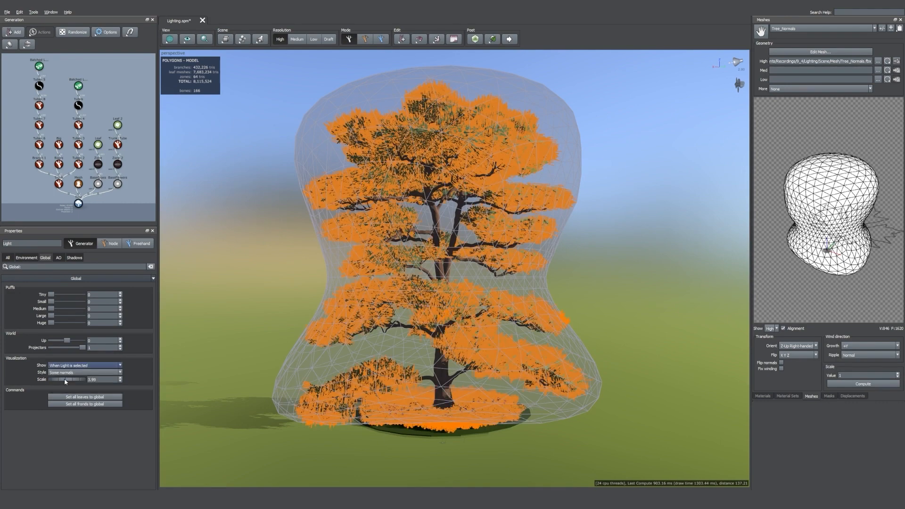
drag(270, 310, 325, 305)
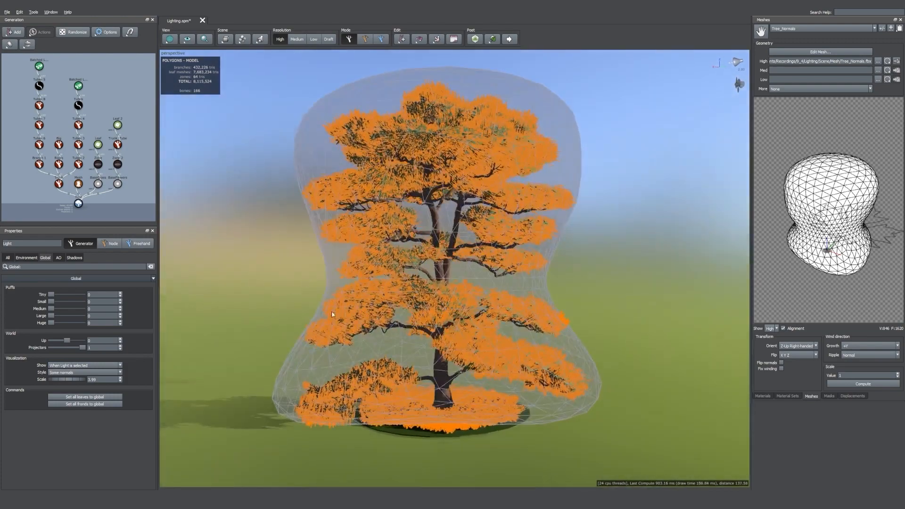
mouse_move(260, 326)
mouse_down()
mouse_move(249, 315)
mouse_move(258, 324)
mouse_up()
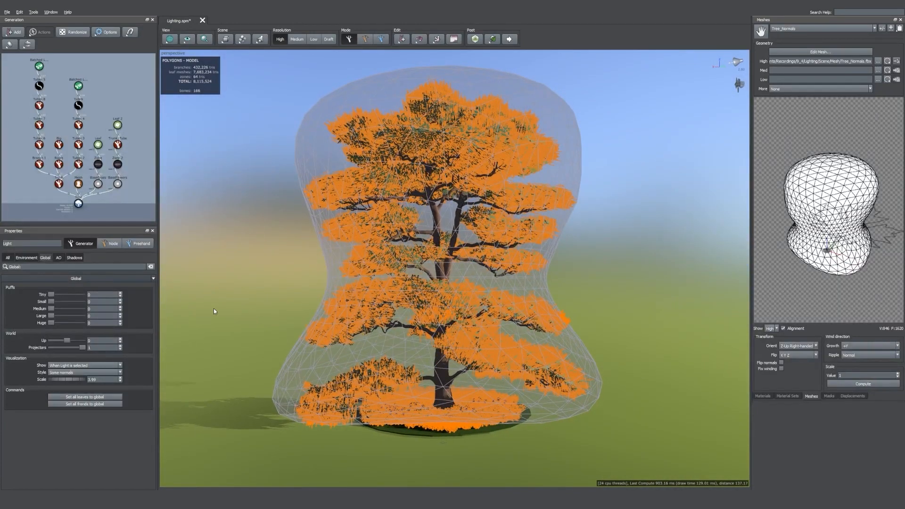
click(85, 365)
click(80, 380)
Select the Tree_Normals force around the tree and hide its mesh to examine the foliage shading up close
drag(225, 314, 364, 262)
click(365, 264)
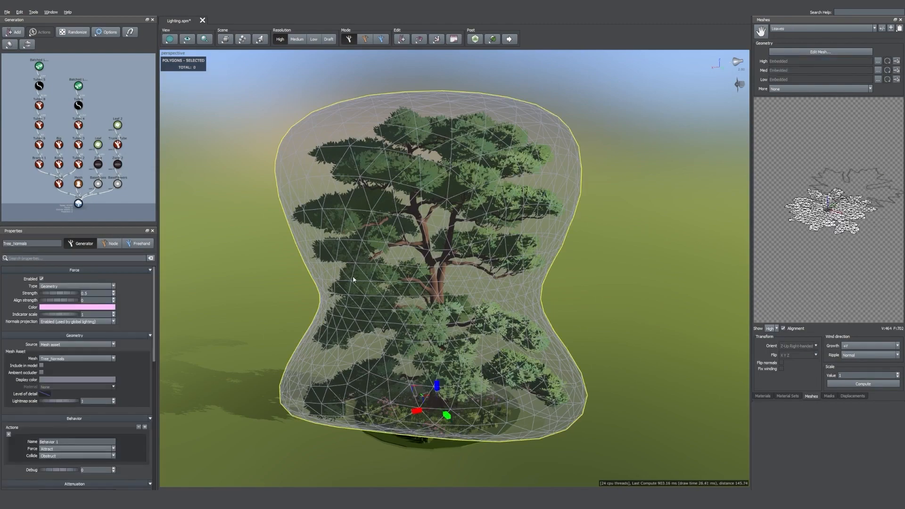
mouse_move(559, 294)
mouse_down()
mouse_move(547, 309)
mouse_move(527, 303)
mouse_move(560, 302)
mouse_up()
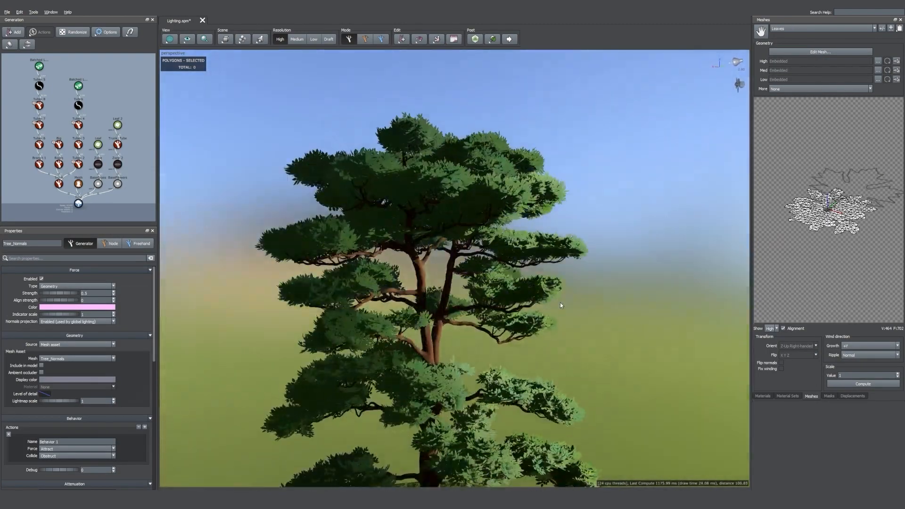